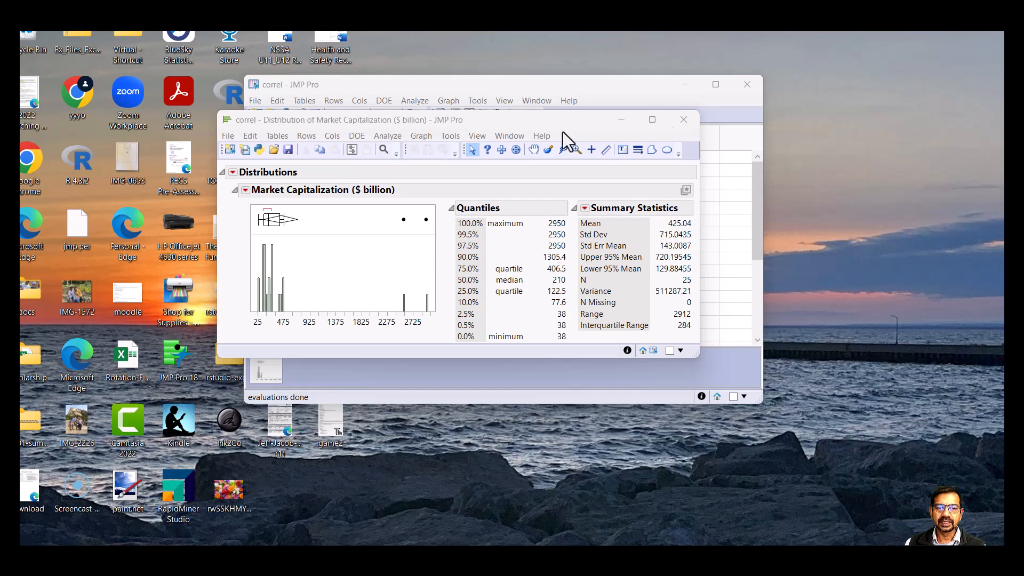
- Look over the correl company data table, and return to the box plot in the Market Capitalization distribution report
{"action": "left_click", "coordinate": [632, 92]}
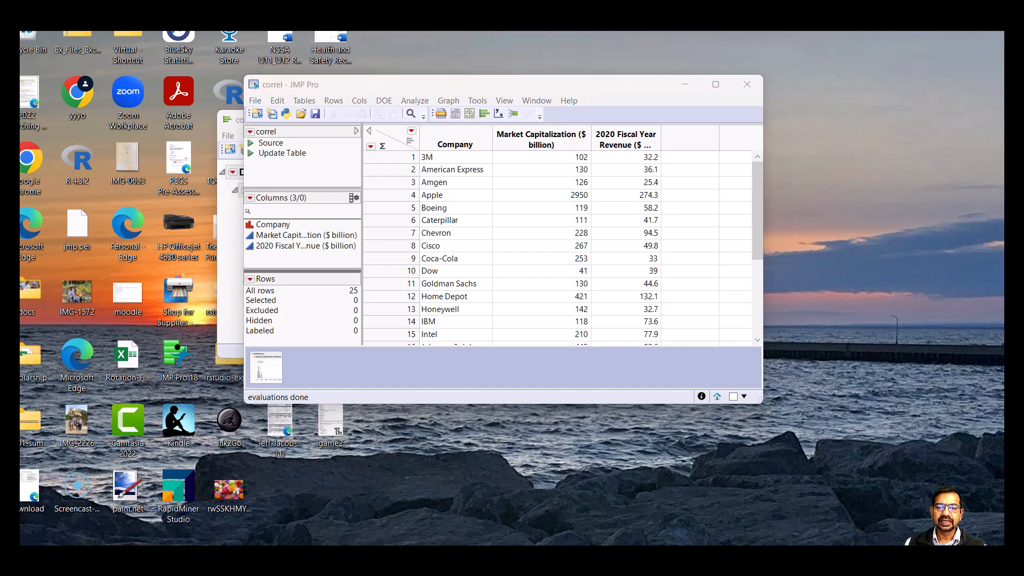
{"action": "left_click", "coordinate": [221, 268]}
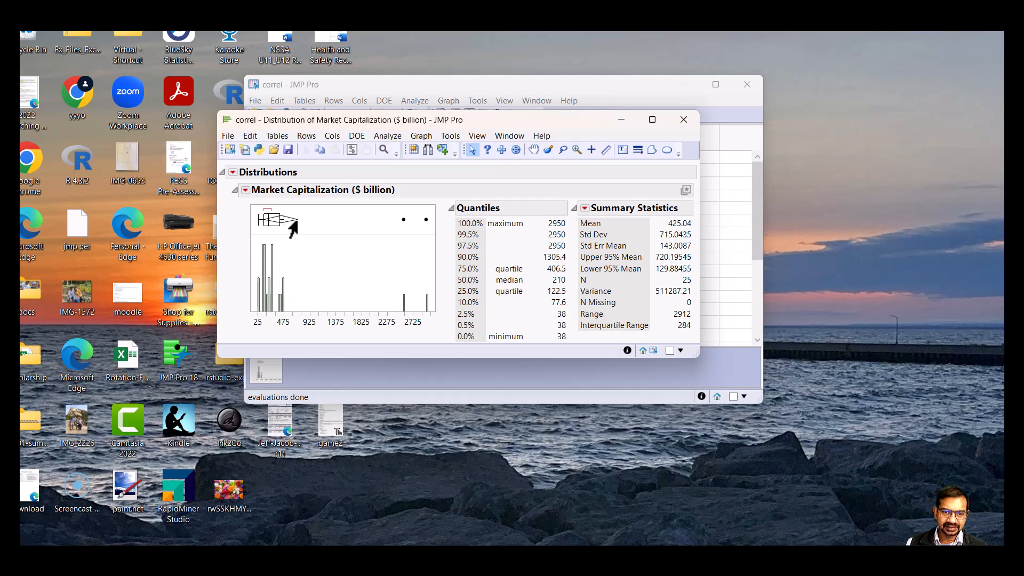
{"action": "mouse_move", "coordinate": [264, 227]}
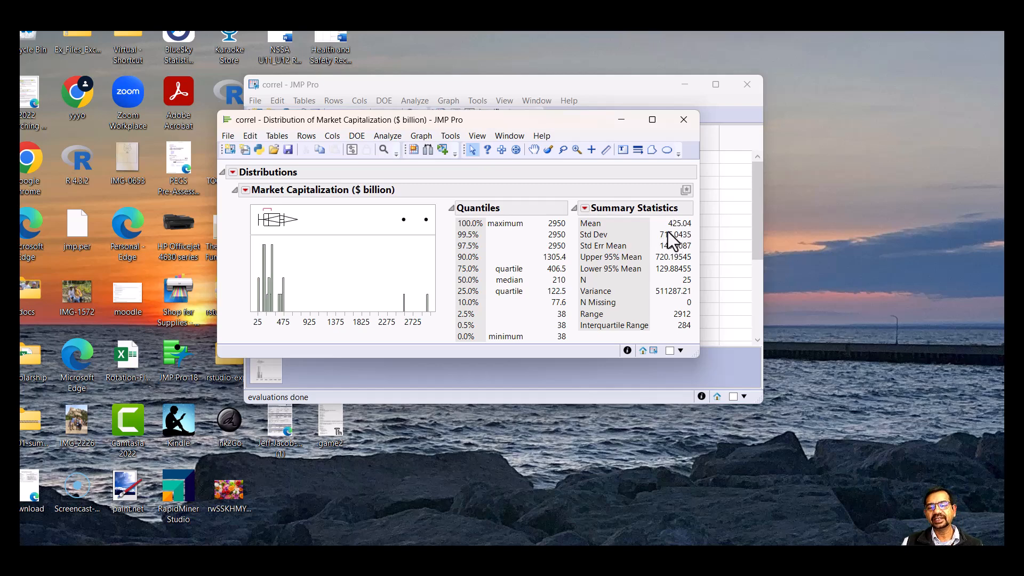
- Add CV to the Summary Statistics of the Market Capitalization distribution report
{"action": "left_click", "coordinate": [585, 209]}
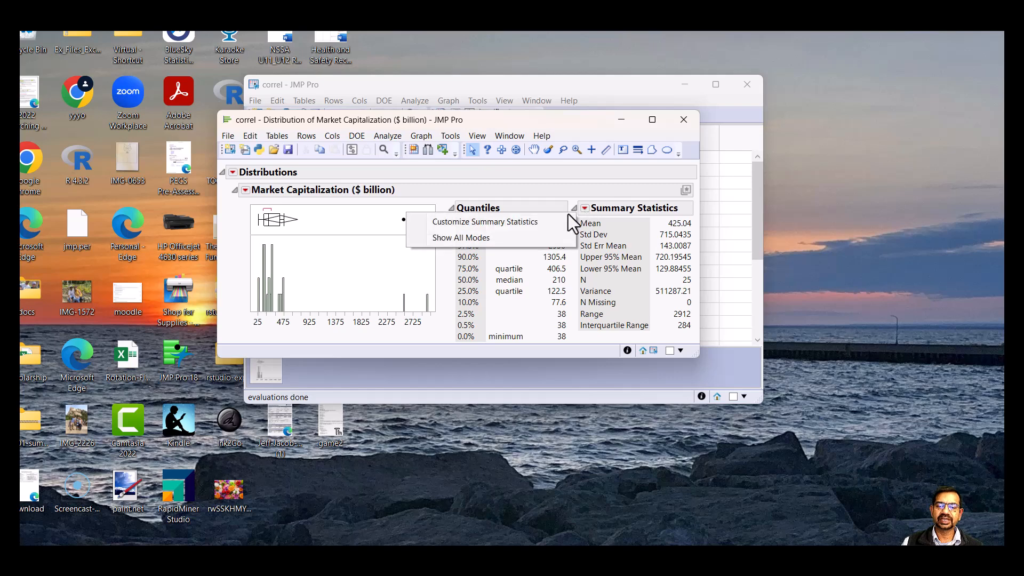
{"action": "left_click", "coordinate": [494, 220]}
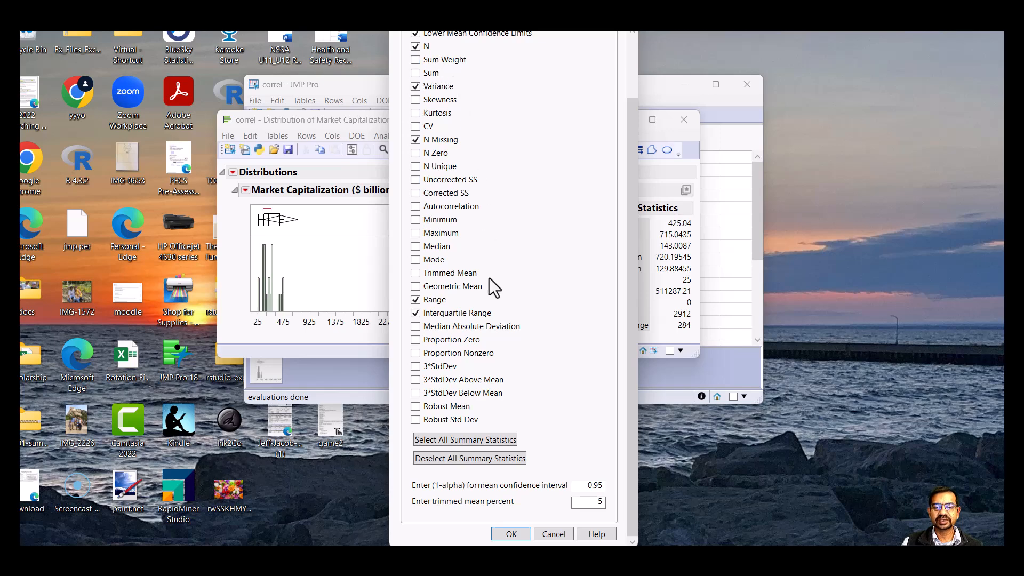
{"action": "scroll", "coordinate": [463, 288], "scroll_direction": "up", "scroll_amount": 3}
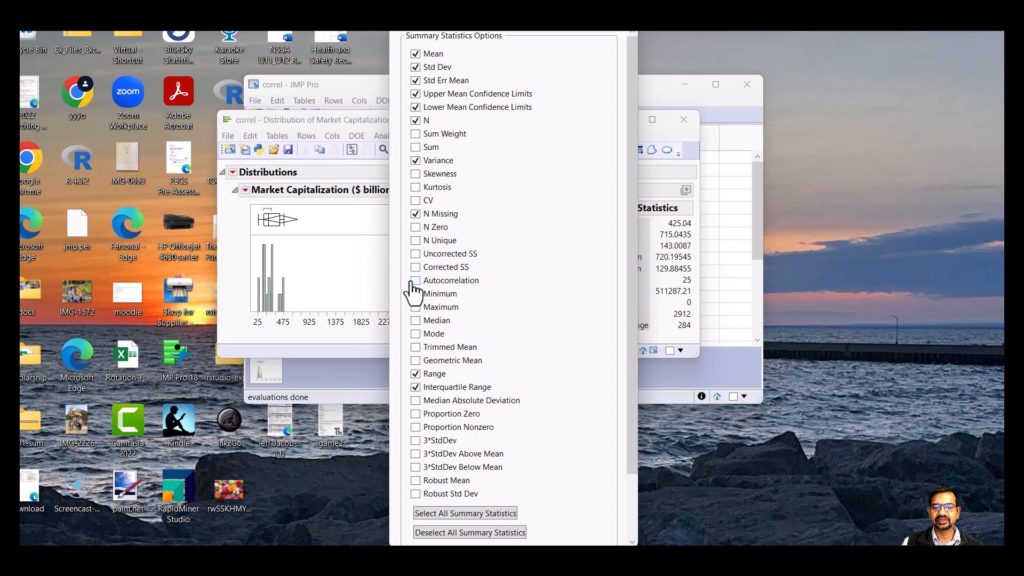
{"action": "left_click", "coordinate": [415, 201]}
{"action": "left_click", "coordinate": [415, 213]}
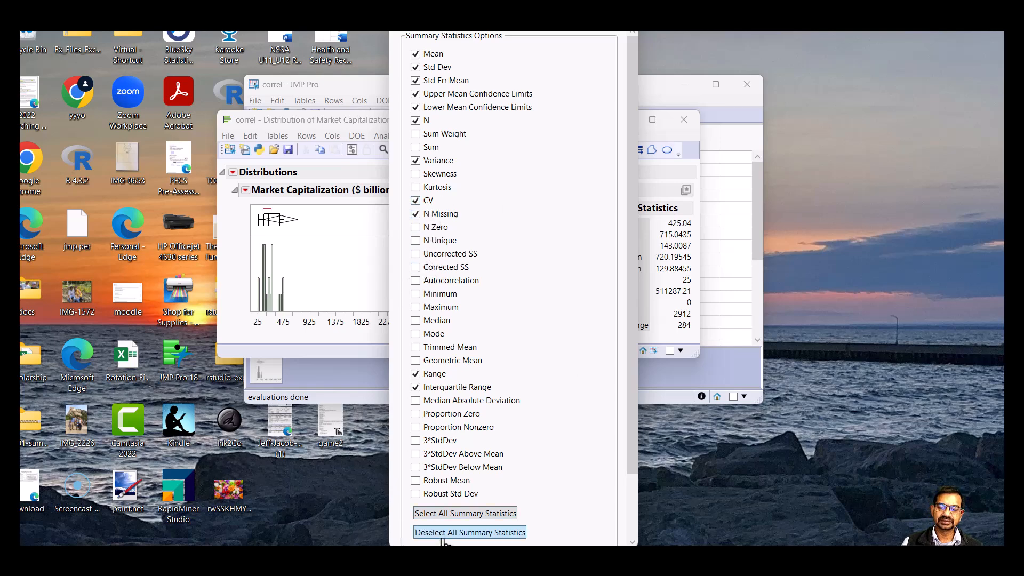
{"action": "scroll", "coordinate": [570, 342], "scroll_direction": "down", "scroll_amount": 3}
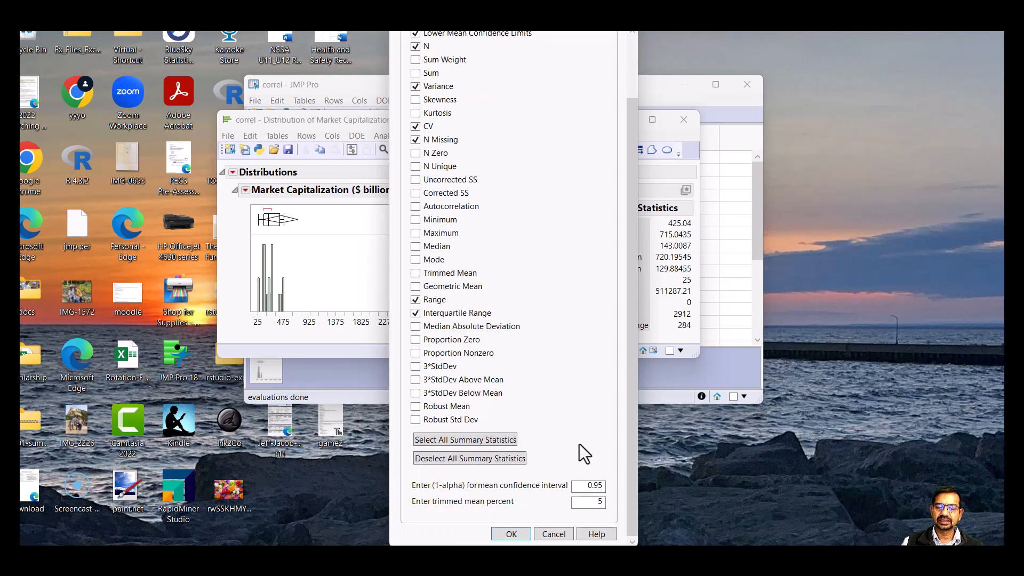
{"action": "left_click", "coordinate": [511, 534]}
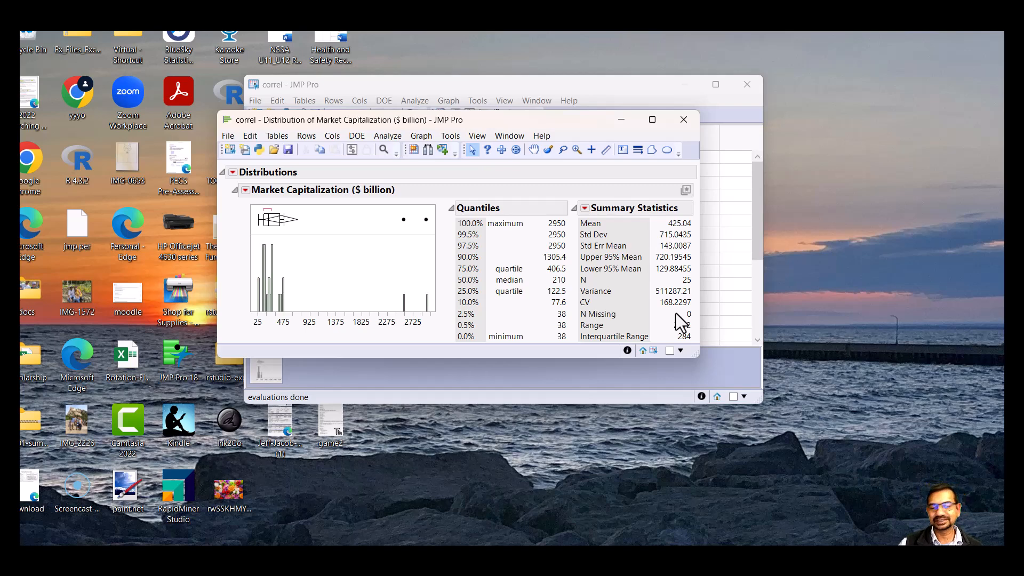
- Spread out the correl data table and distribution report windows, leaving the data table in front
{"action": "left_click", "coordinate": [592, 86]}
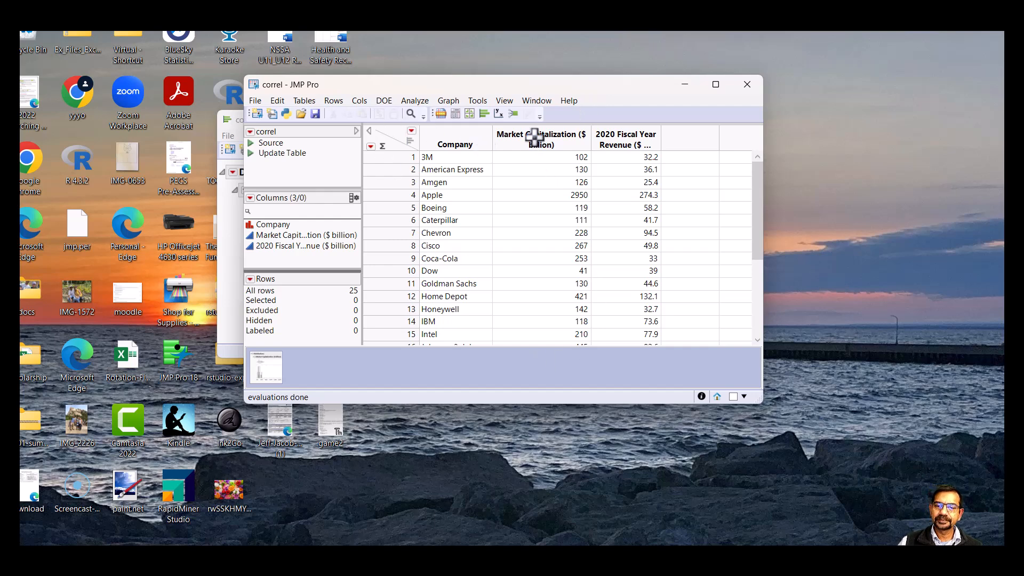
{"action": "left_click_drag", "start_coordinate": [524, 85], "coordinate": [745, 102]}
{"action": "left_click_drag", "start_coordinate": [417, 116], "coordinate": [204, 119]}
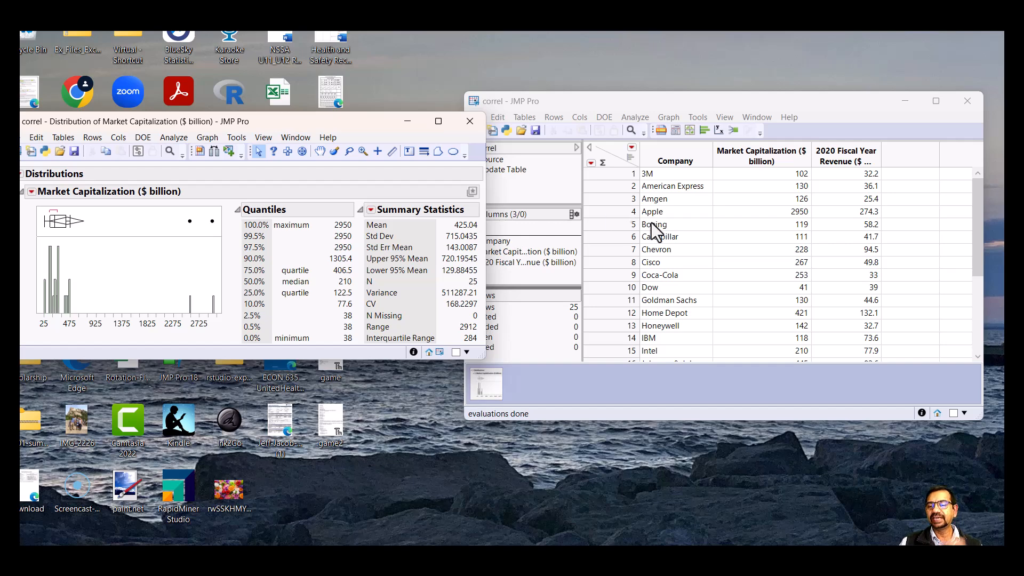
{"action": "left_click_drag", "start_coordinate": [693, 101], "coordinate": [565, 98]}
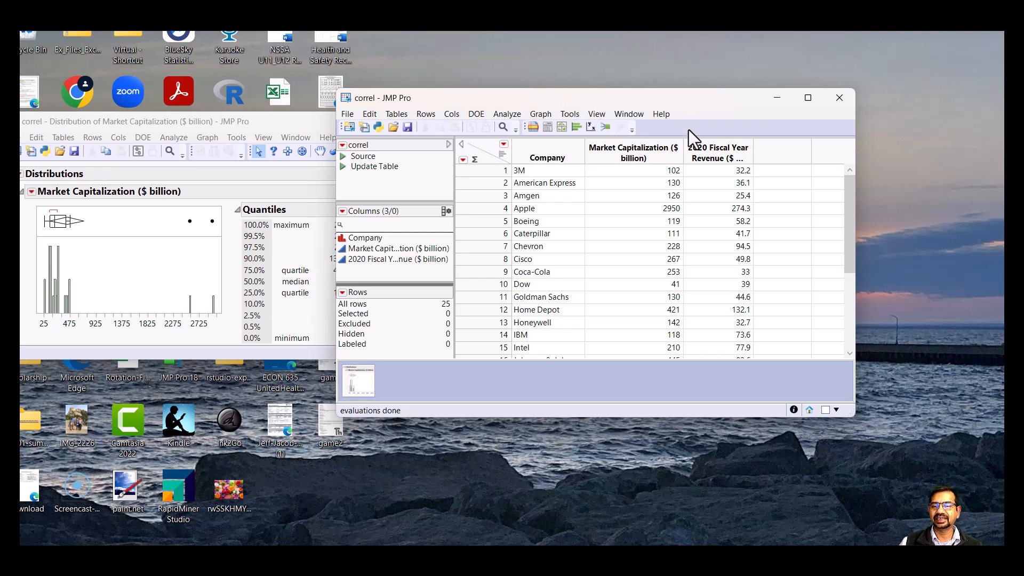
- Create a new formula column that standardizes Market Capitalization ($ billion) using the Distributional Standardize function
{"action": "left_click", "coordinate": [615, 148]}
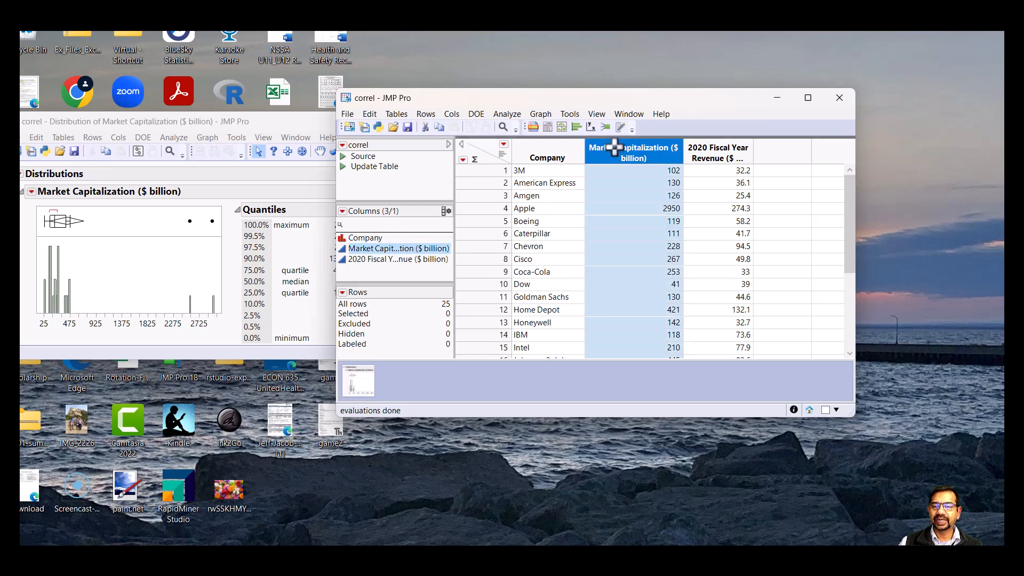
{"action": "right_click", "coordinate": [614, 147]}
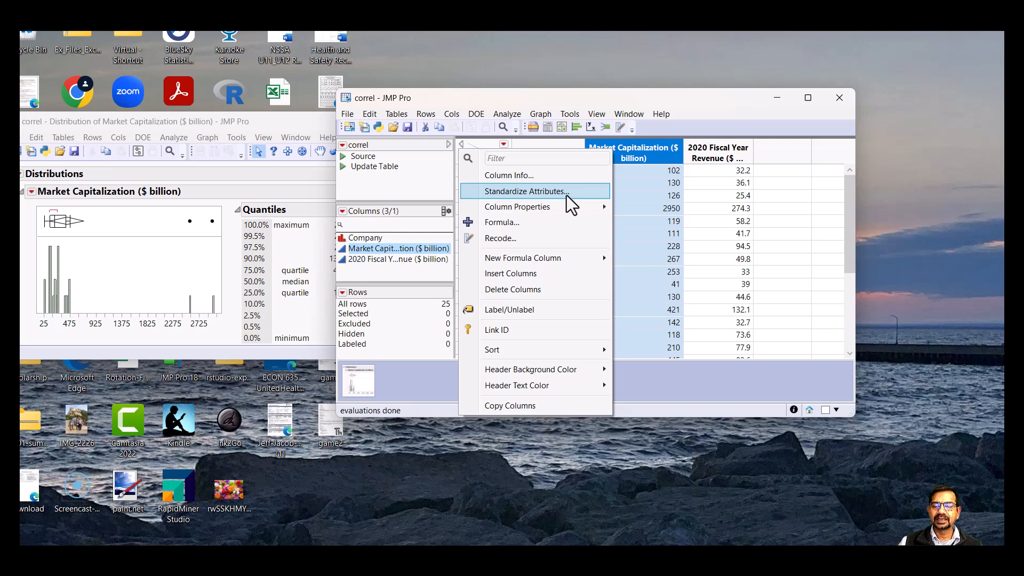
{"action": "mouse_move", "coordinate": [558, 264]}
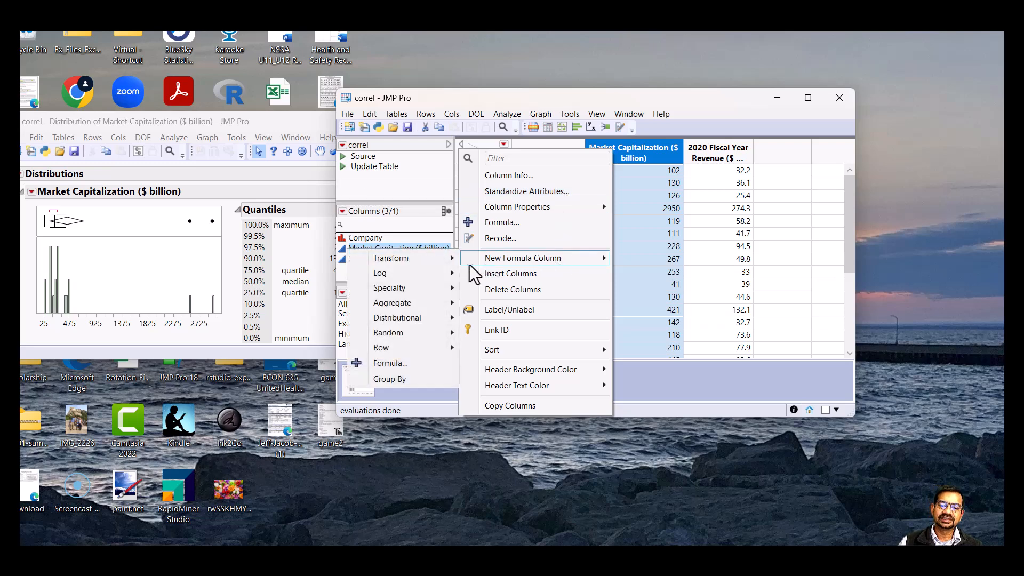
{"action": "mouse_move", "coordinate": [423, 265]}
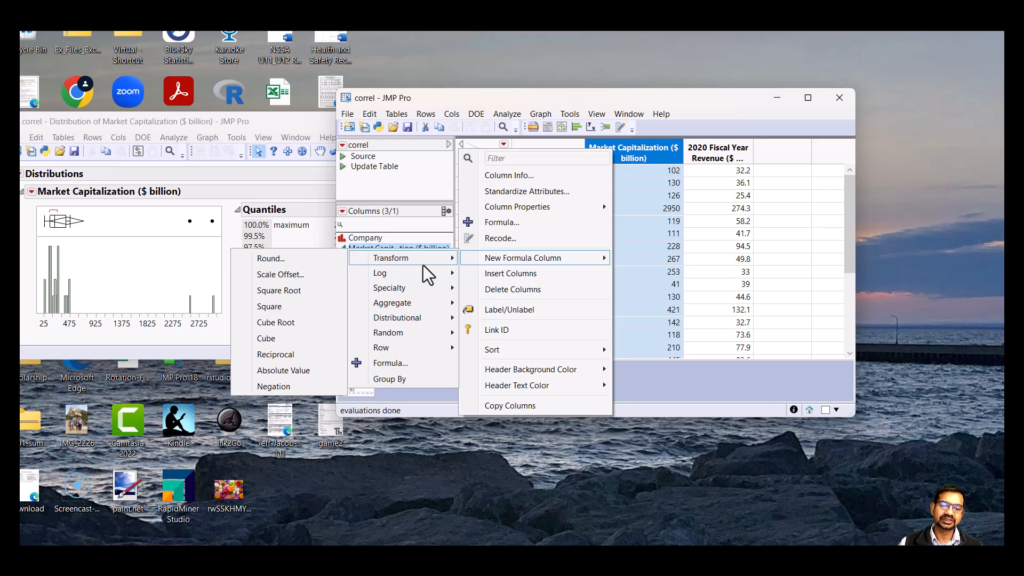
{"action": "mouse_move", "coordinate": [402, 315]}
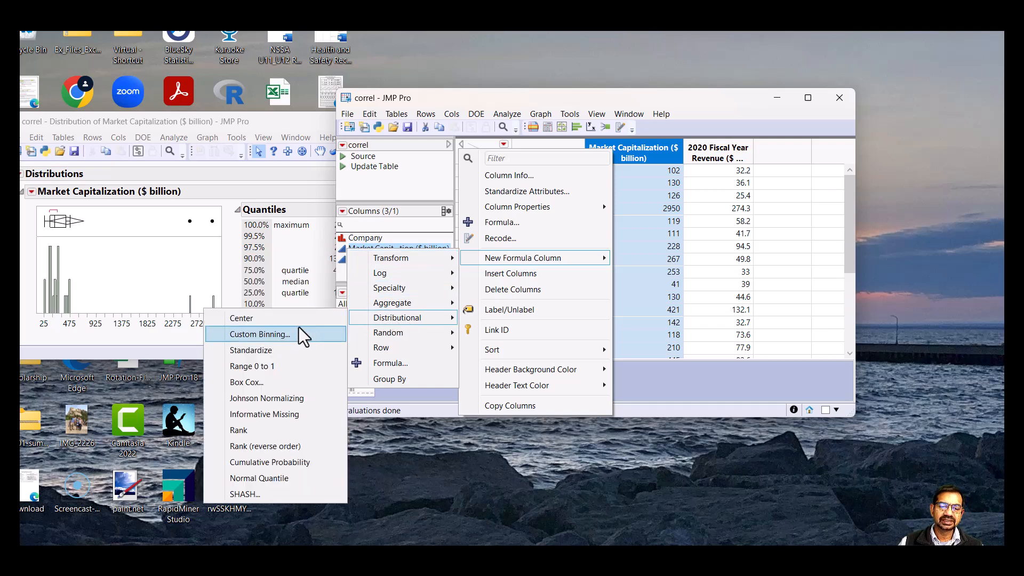
{"action": "left_click", "coordinate": [265, 353]}
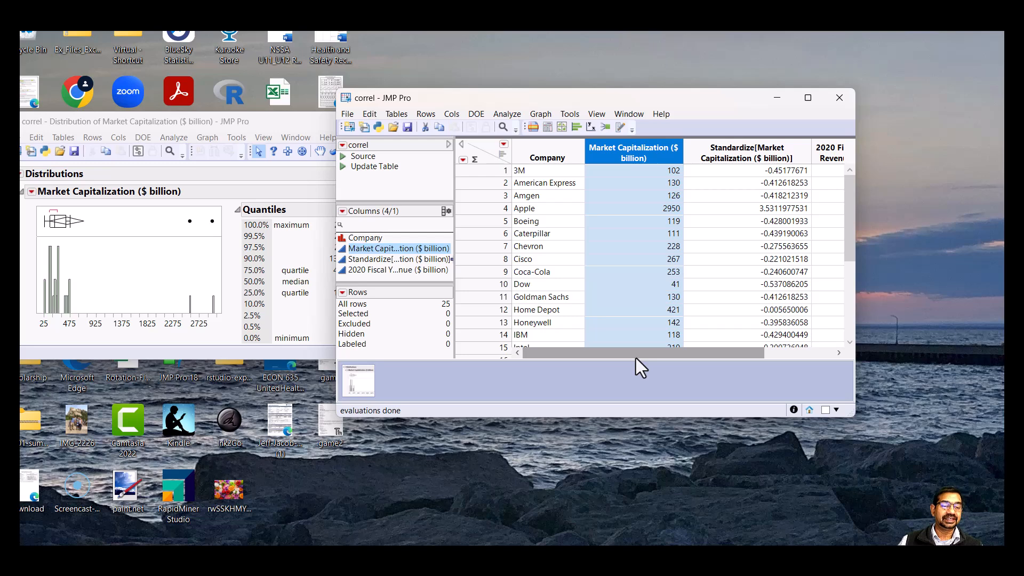
- Compare the standardized market capitalization values down to the Microsoft row with the mean and standard deviation in the distribution report
{"action": "left_click_drag", "start_coordinate": [276, 123], "coordinate": [303, 122]}
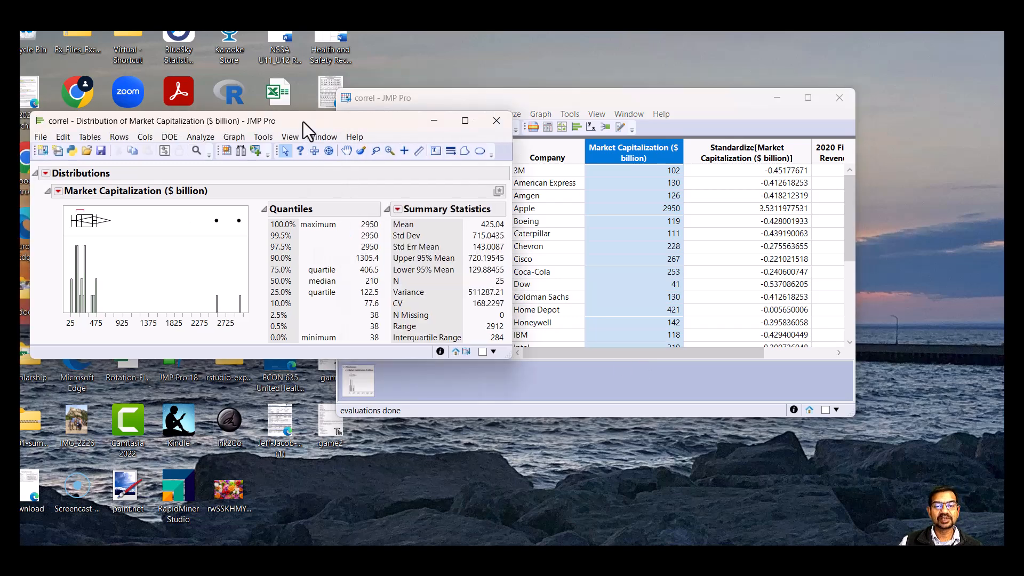
{"action": "left_click", "coordinate": [626, 95]}
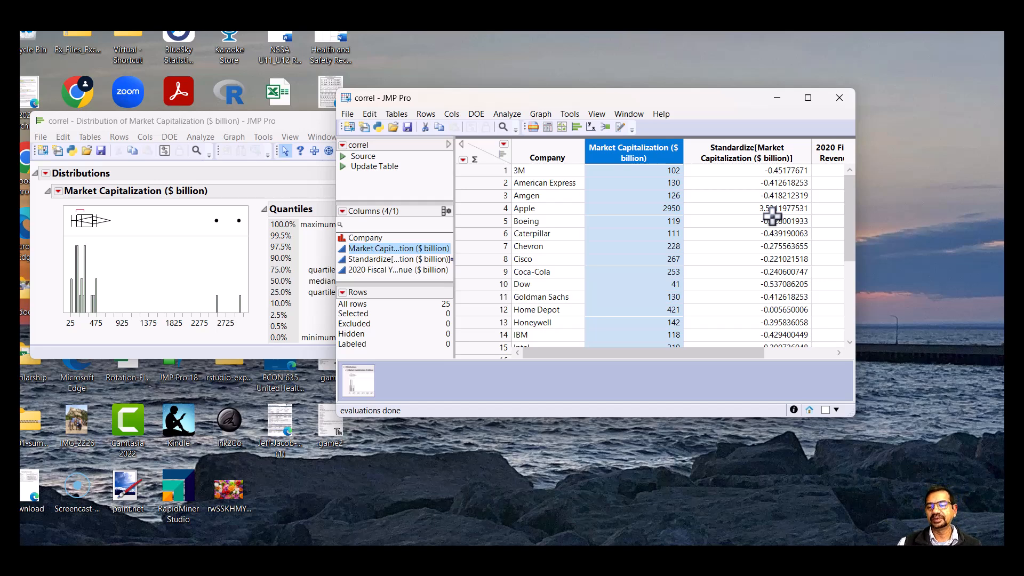
{"action": "scroll", "coordinate": [771, 216], "scroll_direction": "down", "scroll_amount": 2}
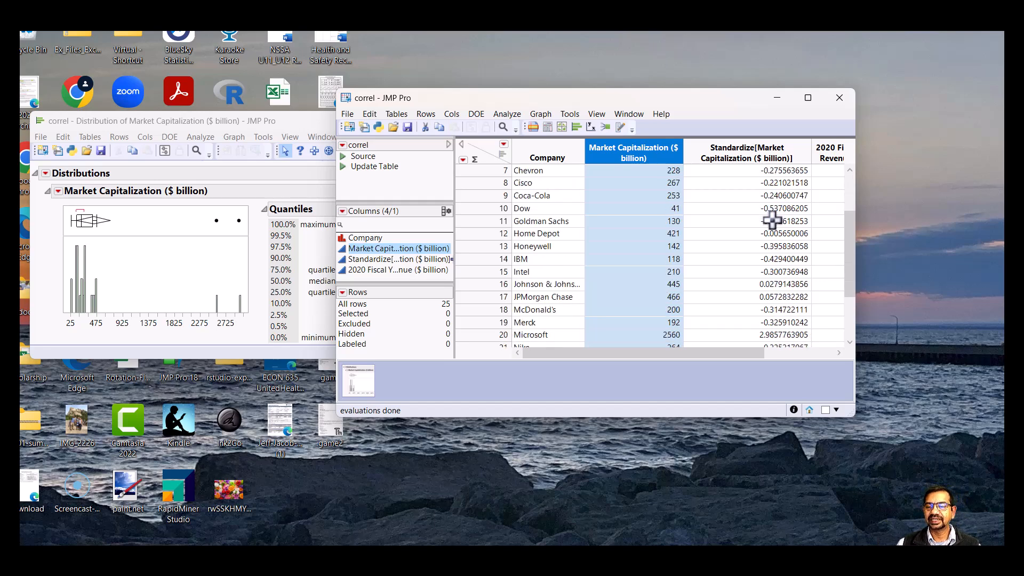
{"action": "scroll", "coordinate": [772, 226], "scroll_direction": "down", "scroll_amount": 1}
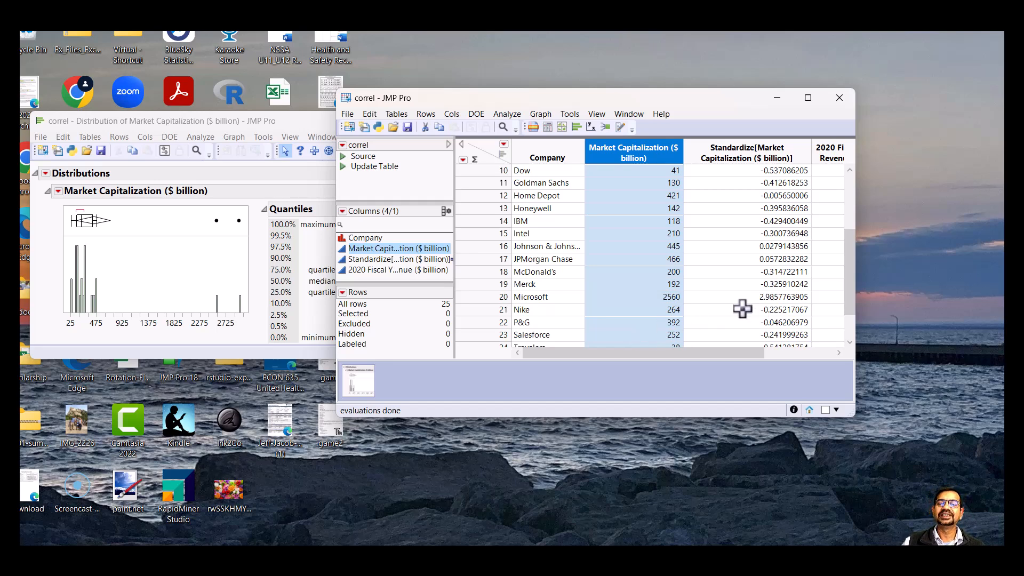
{"action": "left_click", "coordinate": [177, 123]}
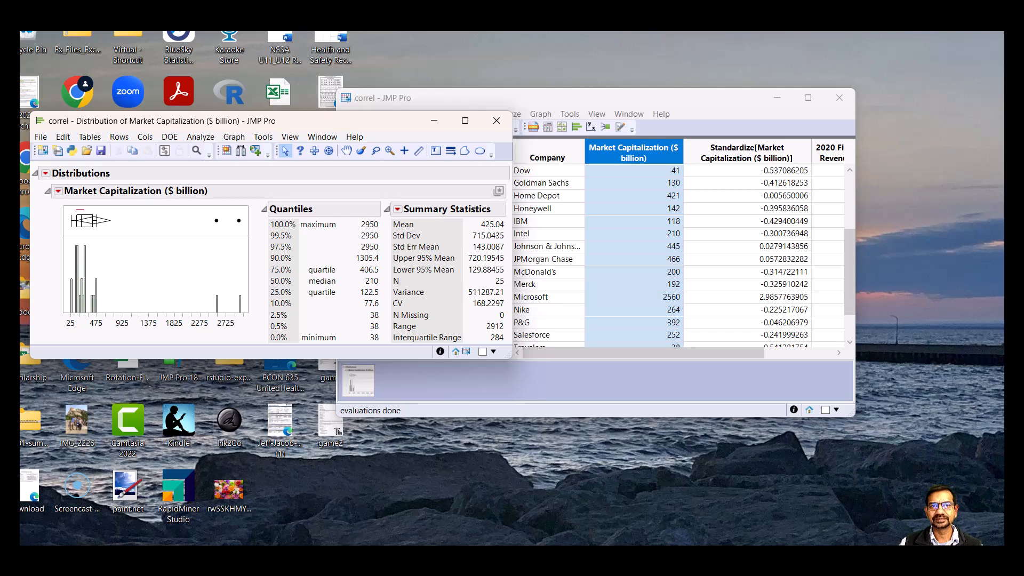
- Switch to the PDF lecture slides and review the sample covariance and correlation coefficient formulas
{"action": "key", "text": "alt+Tab"}
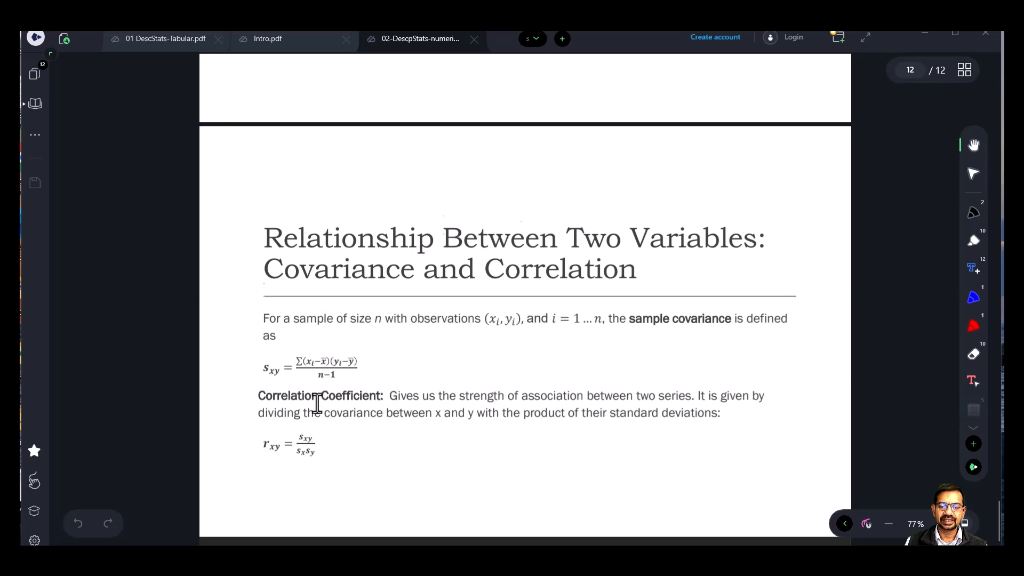
{"action": "scroll", "coordinate": [318, 404], "scroll_direction": "down", "scroll_amount": 1}
{"action": "scroll", "coordinate": [317, 404], "scroll_direction": "up", "scroll_amount": 1}
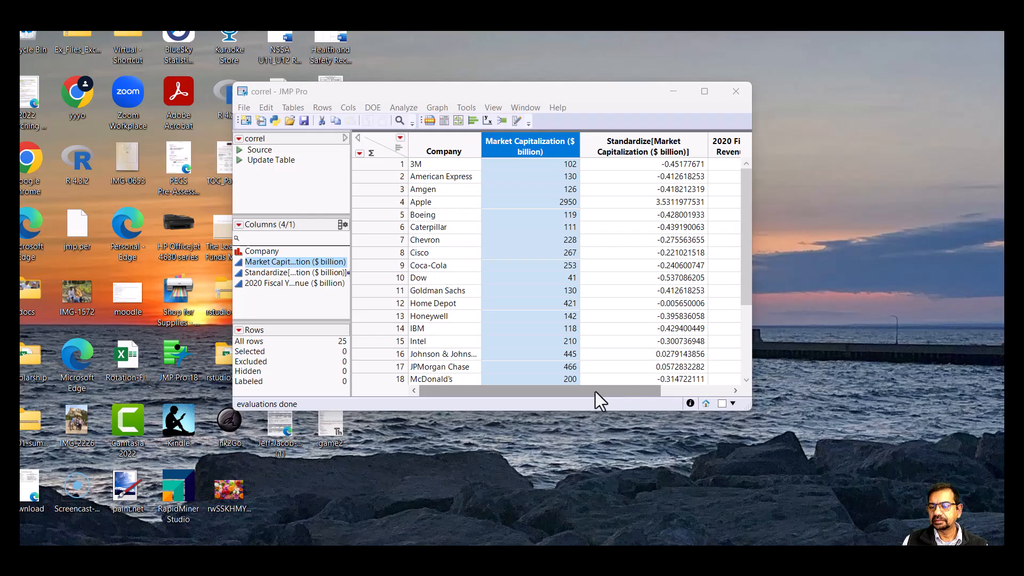
{"action": "left_click_drag", "start_coordinate": [595, 392], "coordinate": [645, 389]}
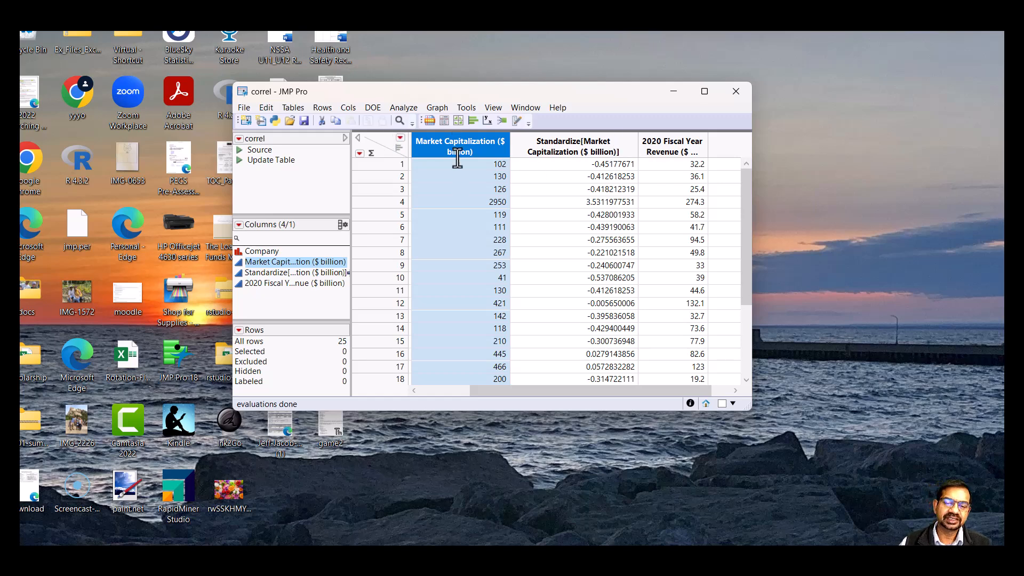
{"action": "left_click", "coordinate": [401, 108]}
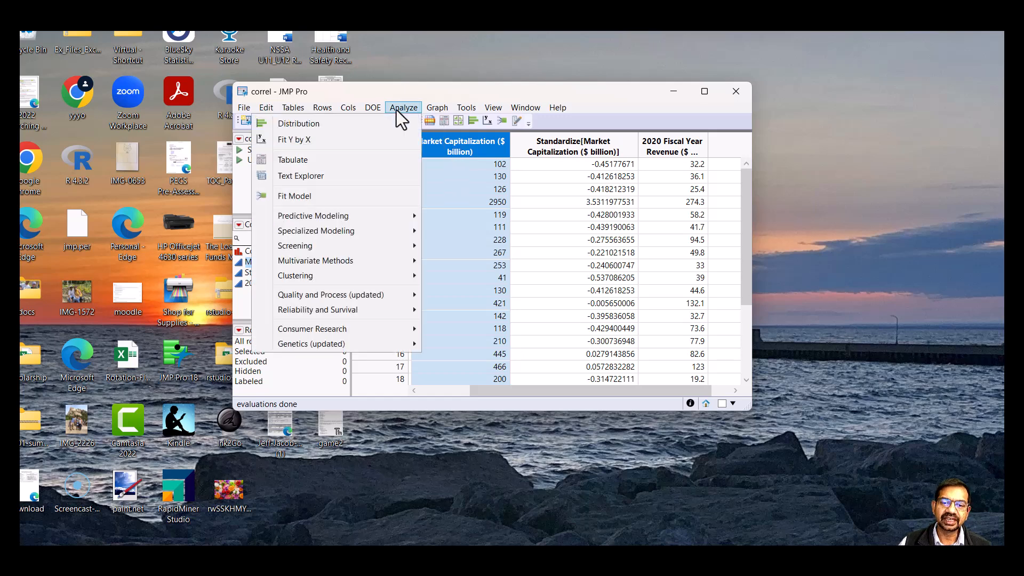
{"action": "left_click", "coordinate": [326, 122]}
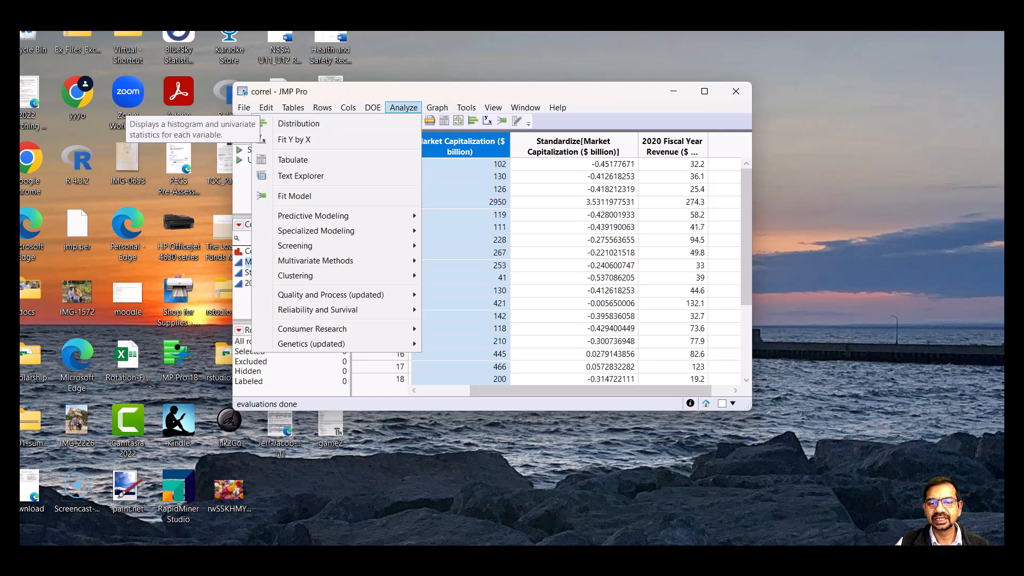
{"action": "mouse_move", "coordinate": [466, 108]}
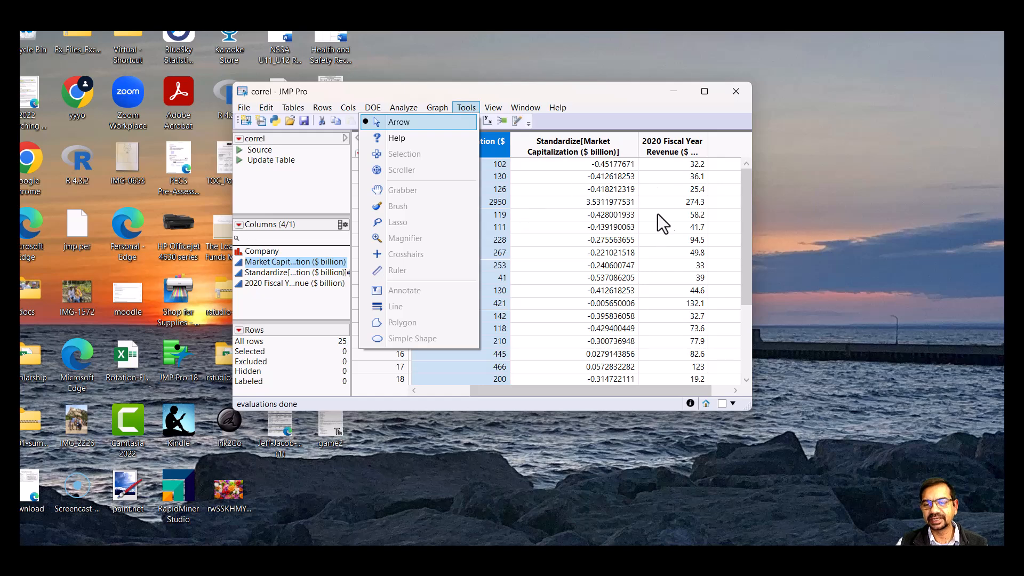
{"action": "left_click", "coordinate": [497, 140]}
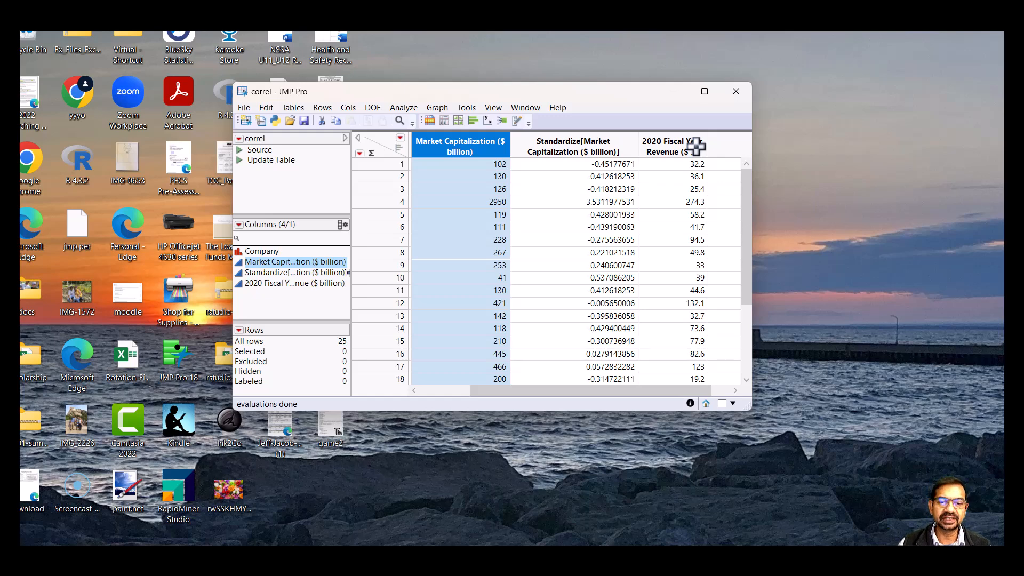
- Run a Multivariate analysis with Market Capitalization ($ billion) and 2020 Fiscal Year Revenue ($ billion) as the Y columns
{"action": "left_click", "coordinate": [392, 105]}
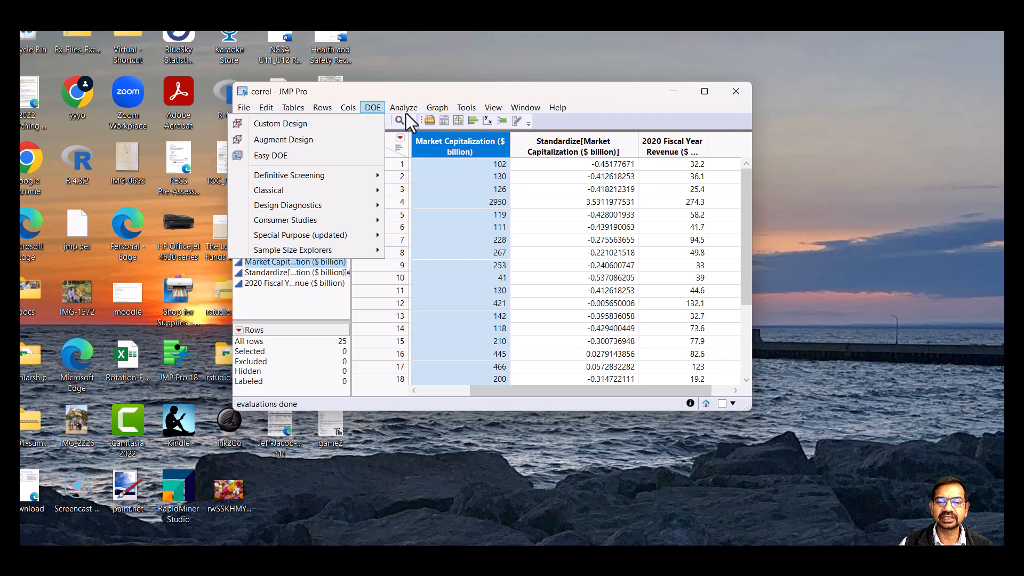
{"action": "mouse_move", "coordinate": [405, 107]}
{"action": "mouse_move", "coordinate": [343, 263]}
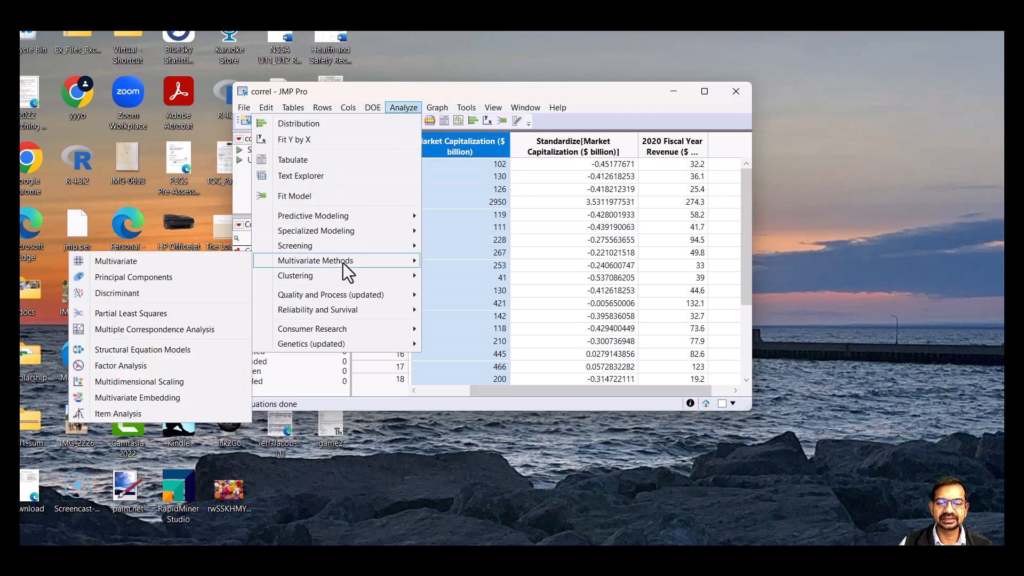
{"action": "left_click", "coordinate": [143, 260]}
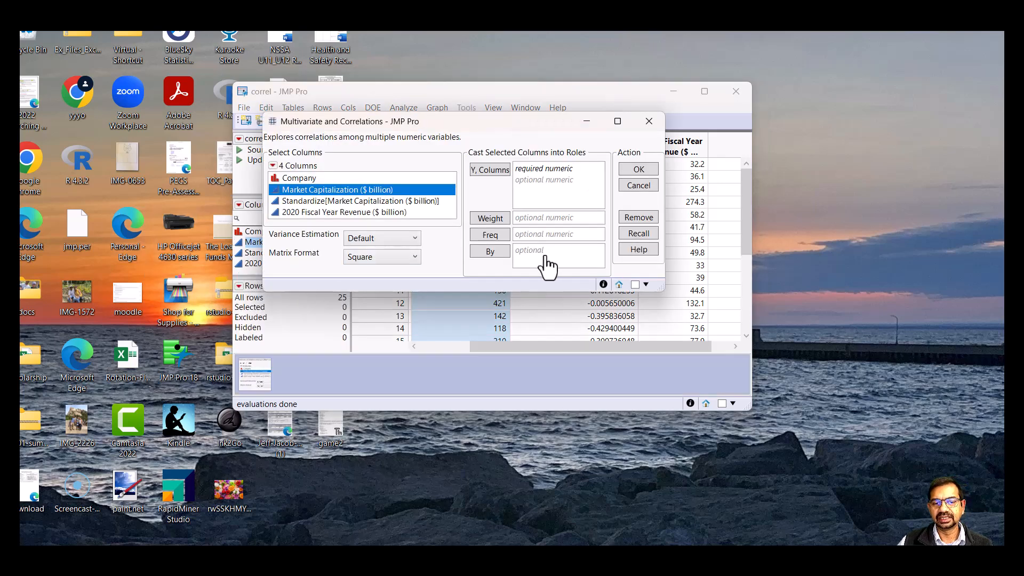
{"action": "left_click_drag", "start_coordinate": [325, 189], "coordinate": [550, 179]}
{"action": "left_click", "coordinate": [333, 213]}
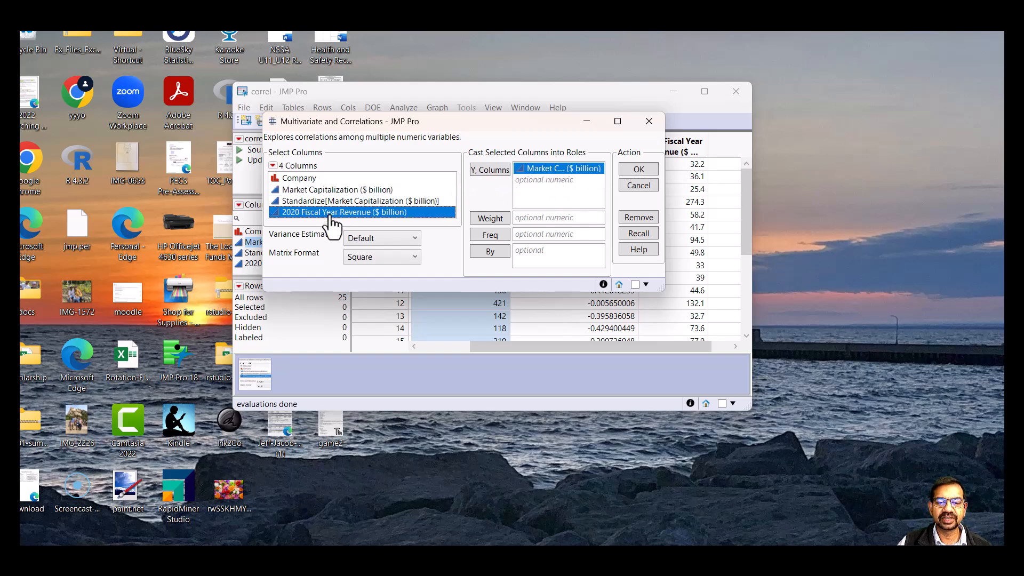
{"action": "left_click_drag", "start_coordinate": [330, 216], "coordinate": [564, 202]}
{"action": "left_click", "coordinate": [639, 171]}
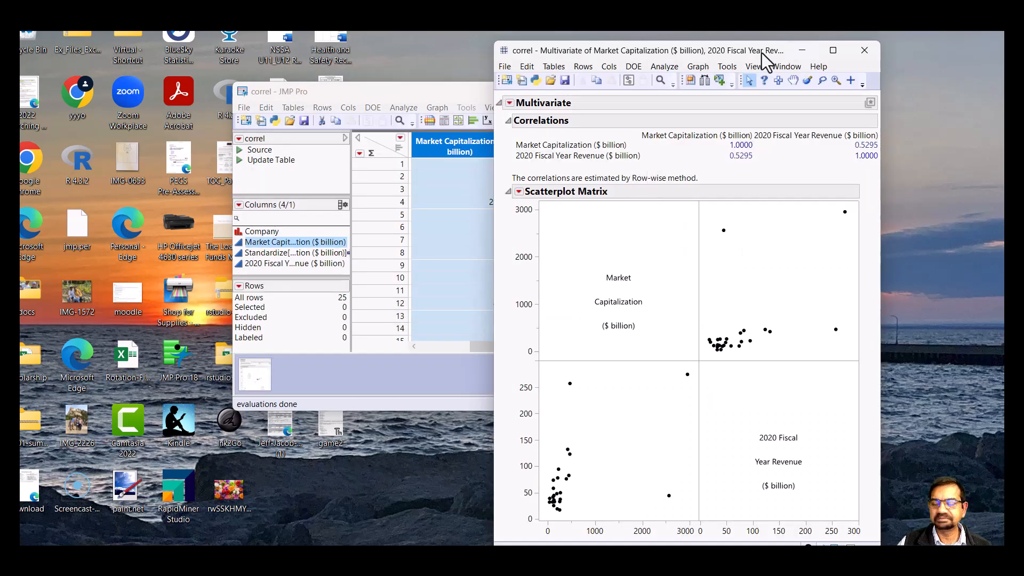
- Add the Covariance Matrix to the Multivariate report
{"action": "left_click_drag", "start_coordinate": [761, 53], "coordinate": [663, 46]}
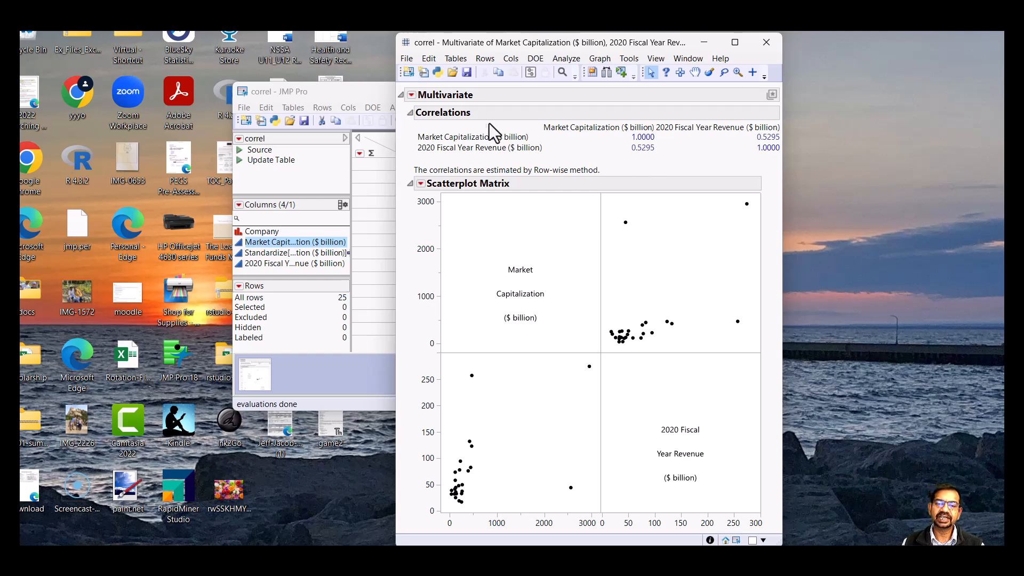
{"action": "left_click", "coordinate": [411, 95]}
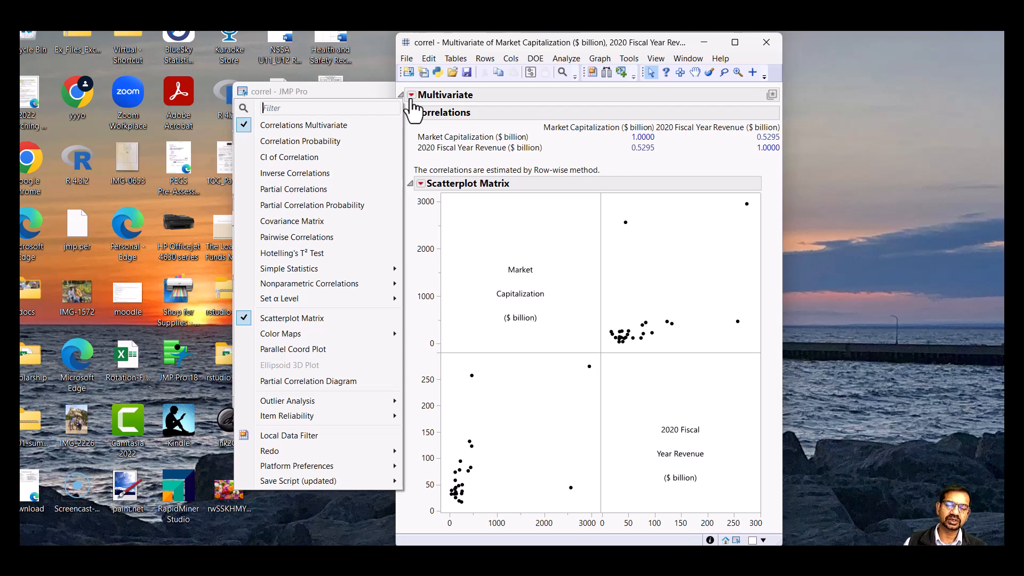
{"action": "left_click", "coordinate": [302, 221]}
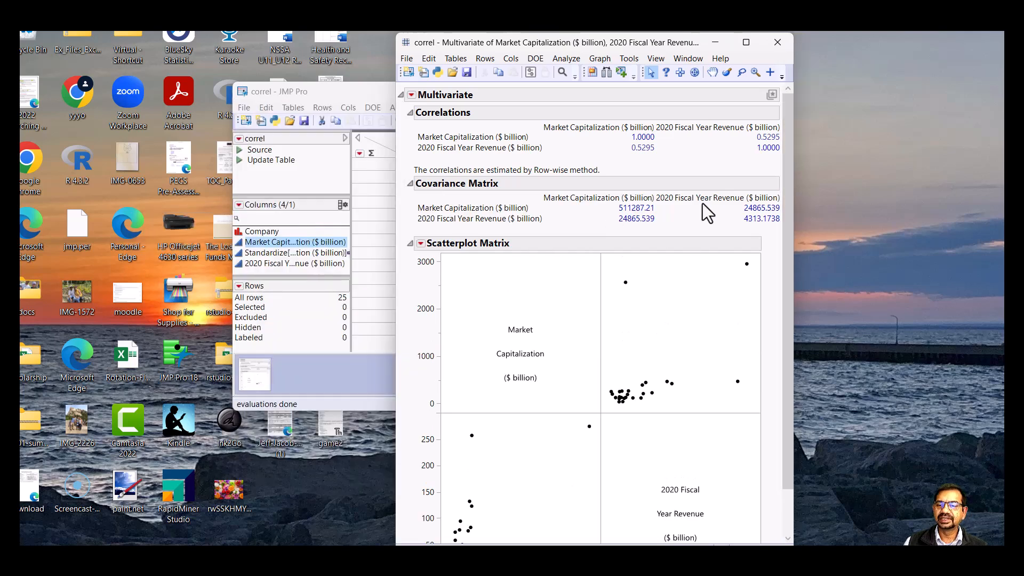